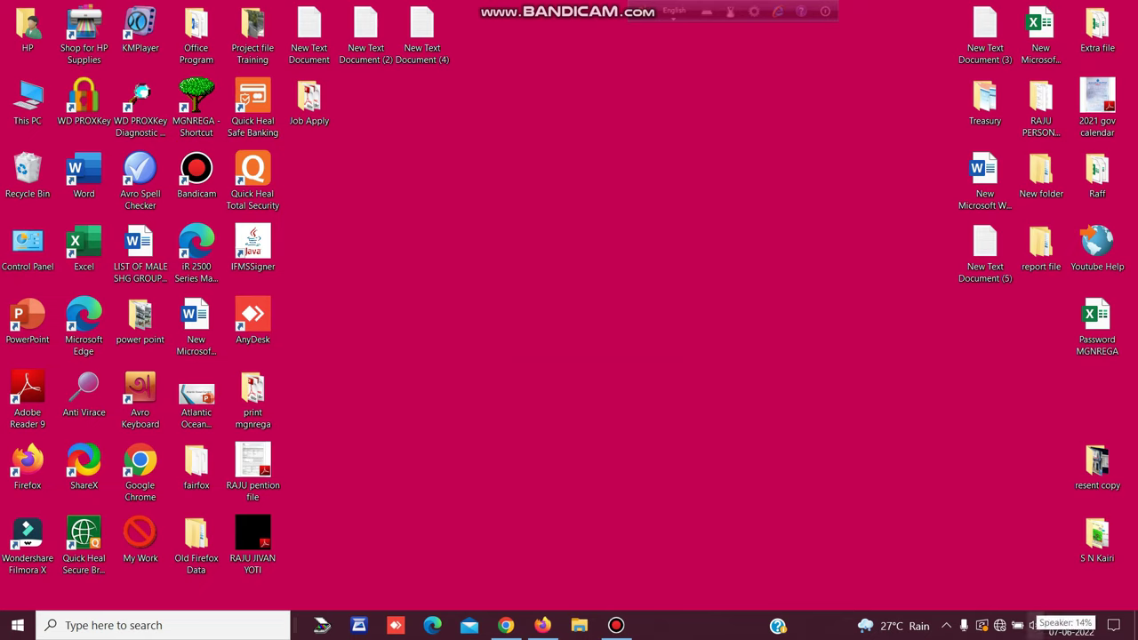
Step: Try the Realtek speaker volume at 96, 50 and 90
left_click(1035, 625)
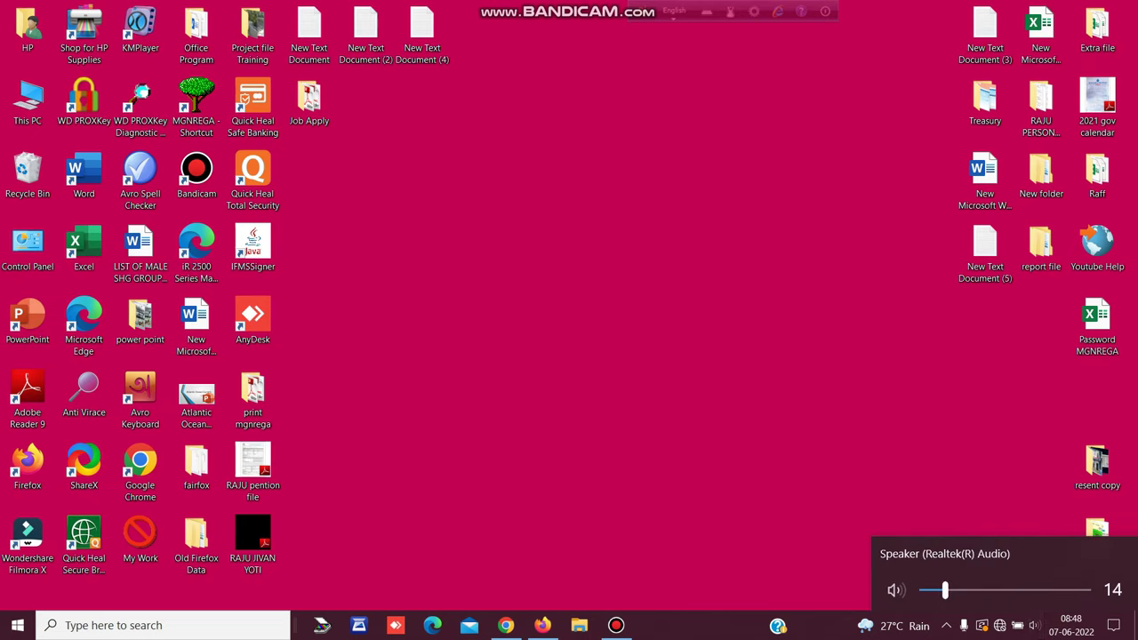
left_click_drag(945, 590, 1083, 590)
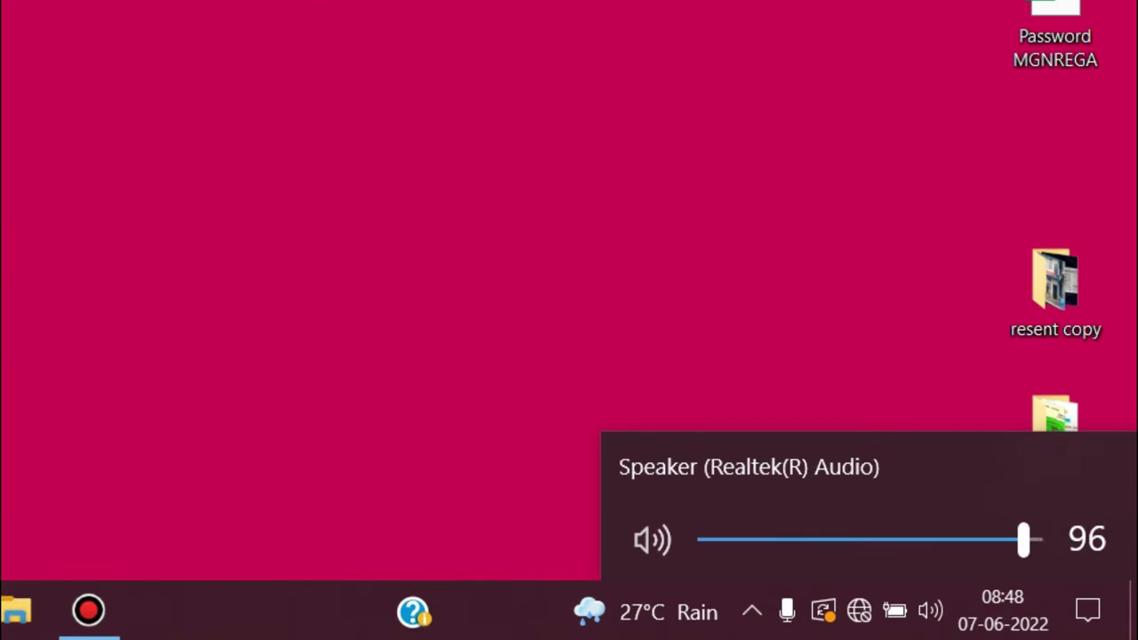
left_click_drag(1024, 540, 870, 540)
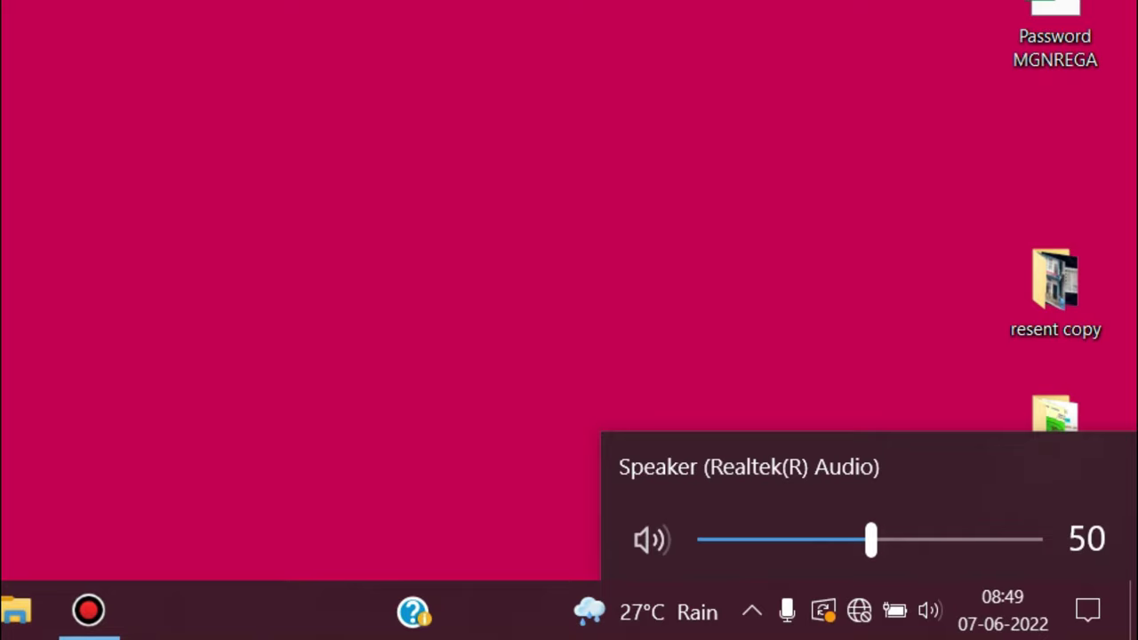
left_click_drag(870, 540, 1004, 539)
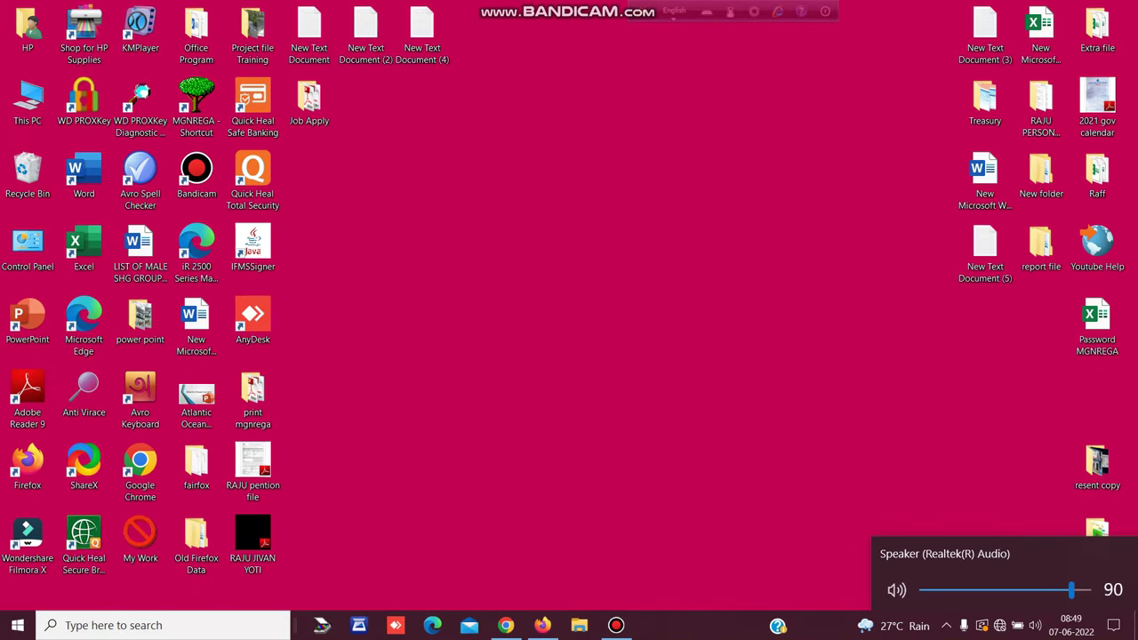
Step: Lower the Realtek speaker volume to 37 and dismiss the volume control
key("Down")
key("Down")
key("Down")
key("Down")
key("Down")
key("Down")
key("Down")
key("Down")
key("Down")
key("Down")
key("Down")
key("Down")
key("Down")
key("Down")
key("Down")
key("Down")
key("Down")
key("Down")
key("Down")
key("Down")
key("Down")
key("Down")
key("Down")
key("Down")
key("Down")
key("Down")
key("Down")
key("Down")
key("Down")
key("Down")
key("Down")
key("Down")
key("Down")
key("Down")
key("Down")
key("Down")
key("Down")
key("Down")
key("Down")
key("Down")
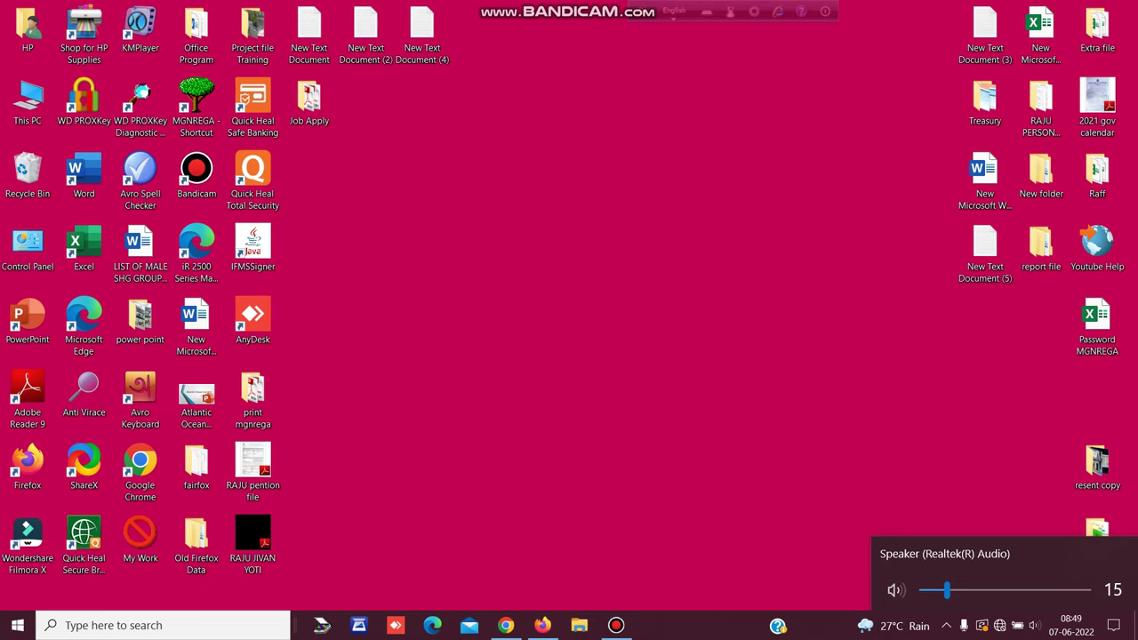
left_click_drag(947, 589, 983, 590)
key("Escape")
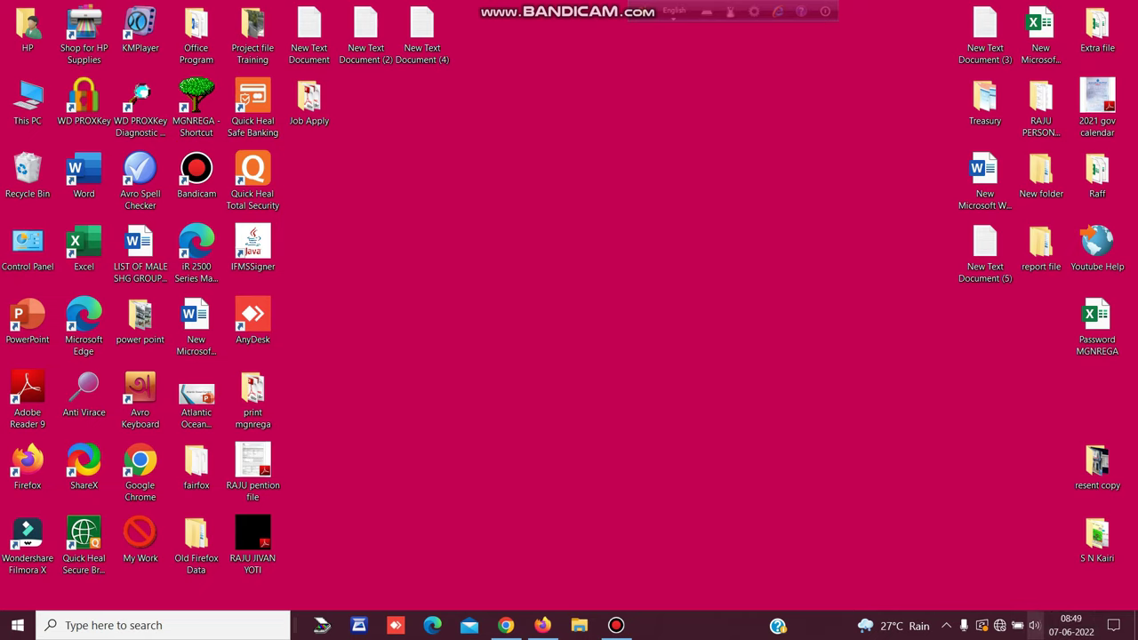
Step: Open the system Sound settings and take a brief look at the notifications and quick actions
right_click(1034, 626)
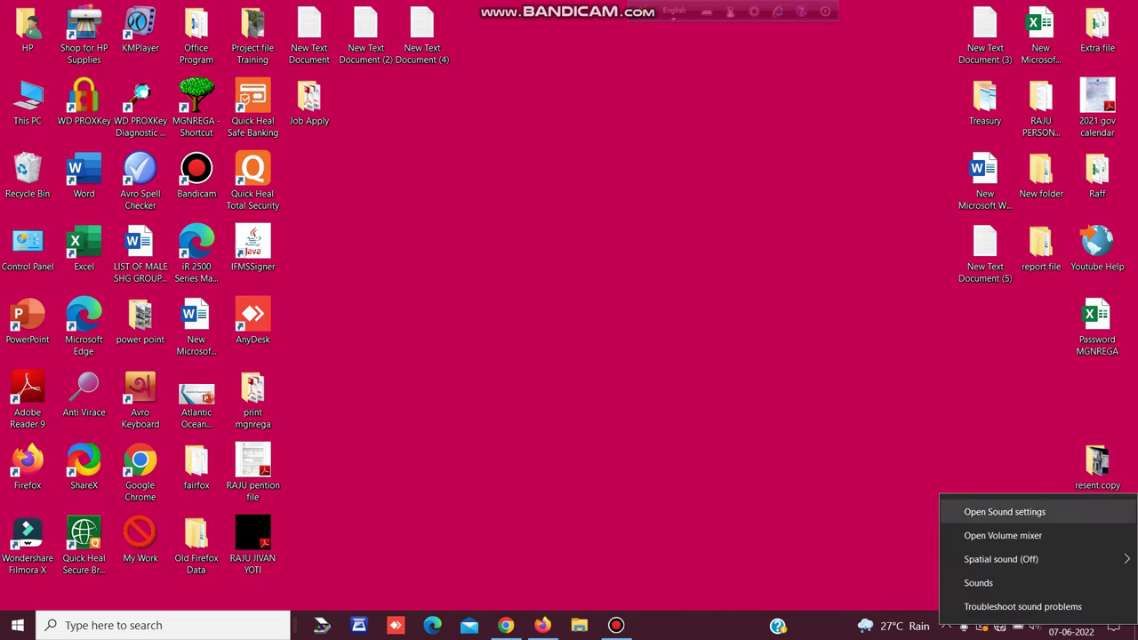
left_click(1010, 513)
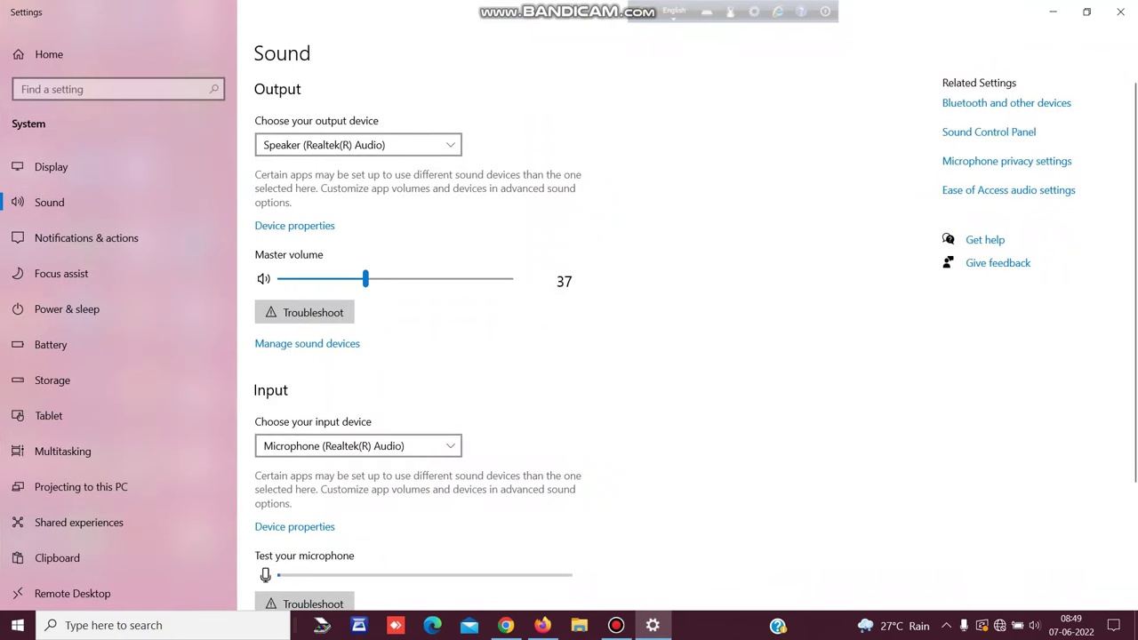
left_click(1113, 625)
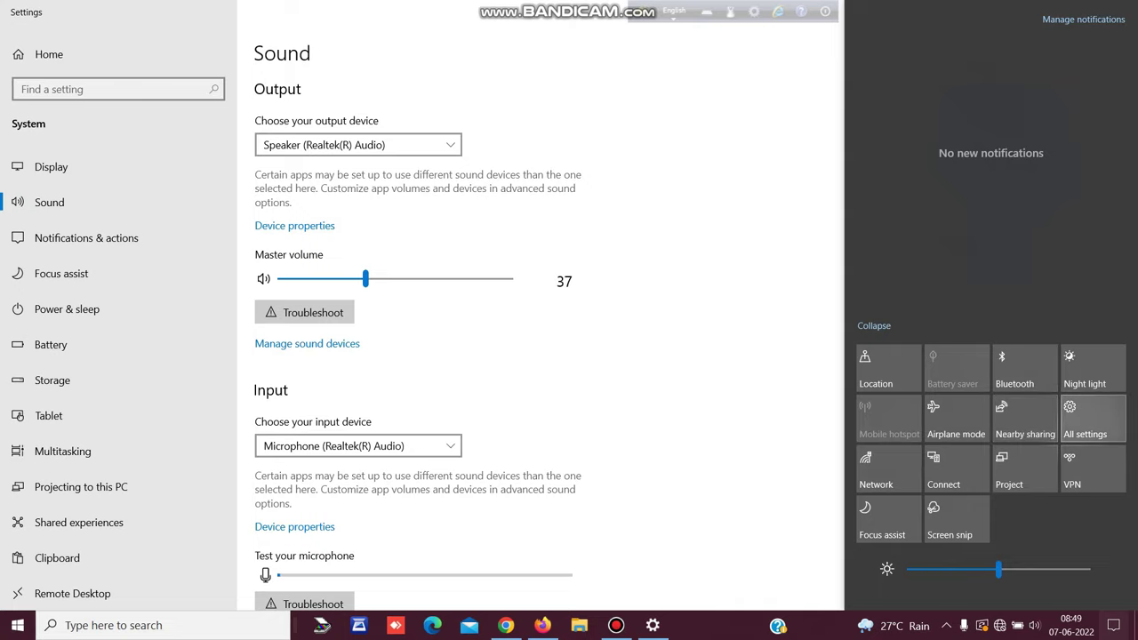
key("Escape")
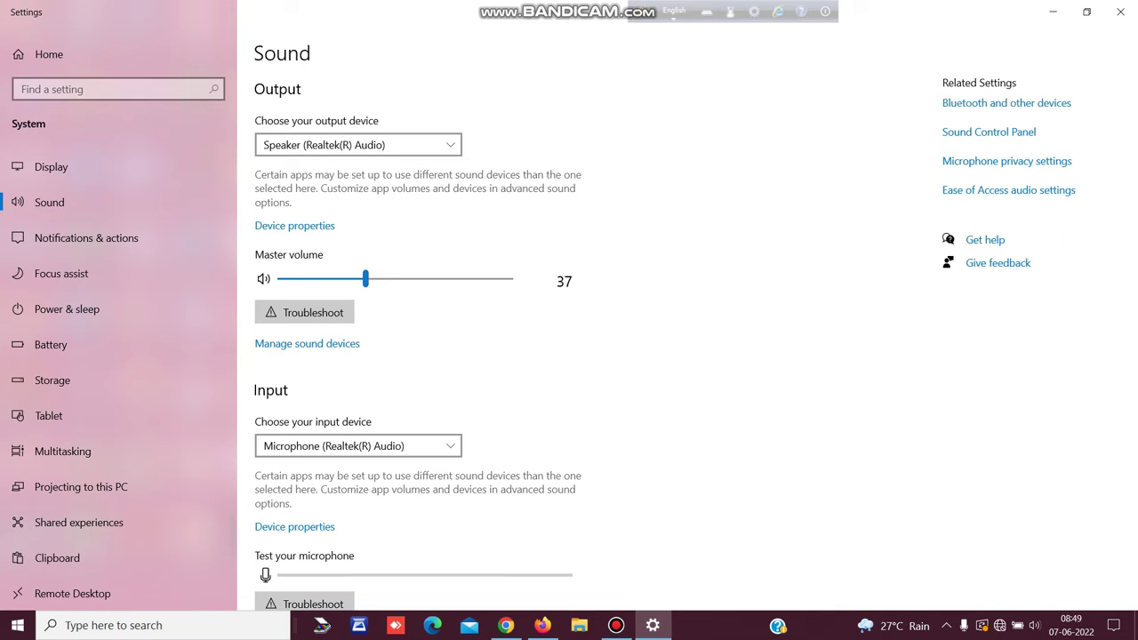
Step: Inspect the Mi Neckband Bluetooth Earphones entry in the Bluetooth device settings, return to the Sound settings and minimize Settings
left_click(1007, 103)
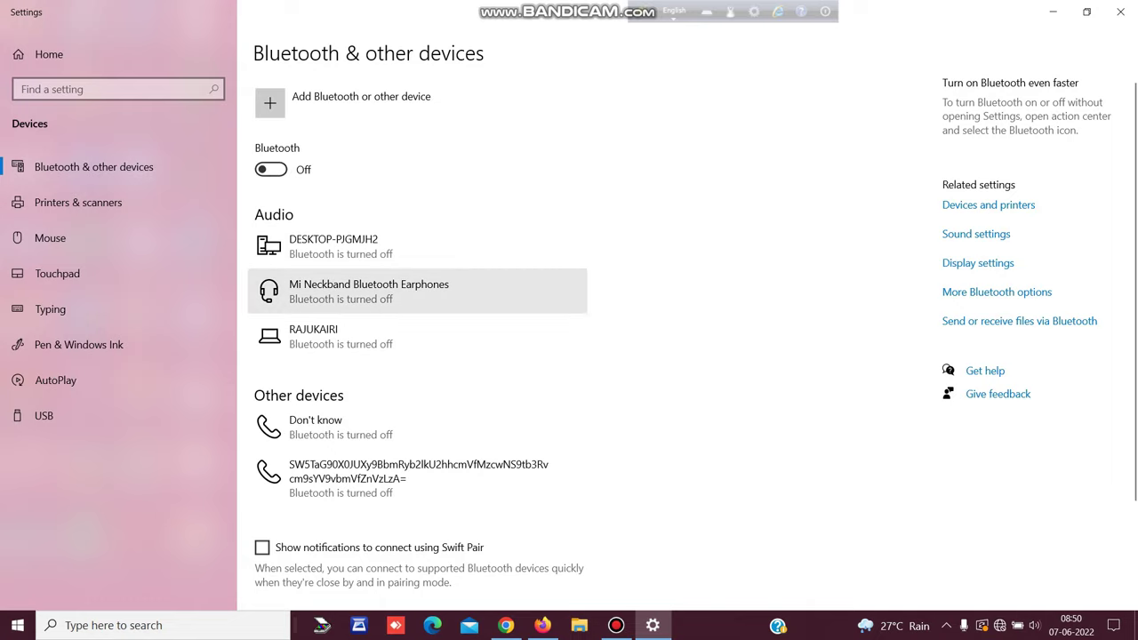
left_click(323, 295)
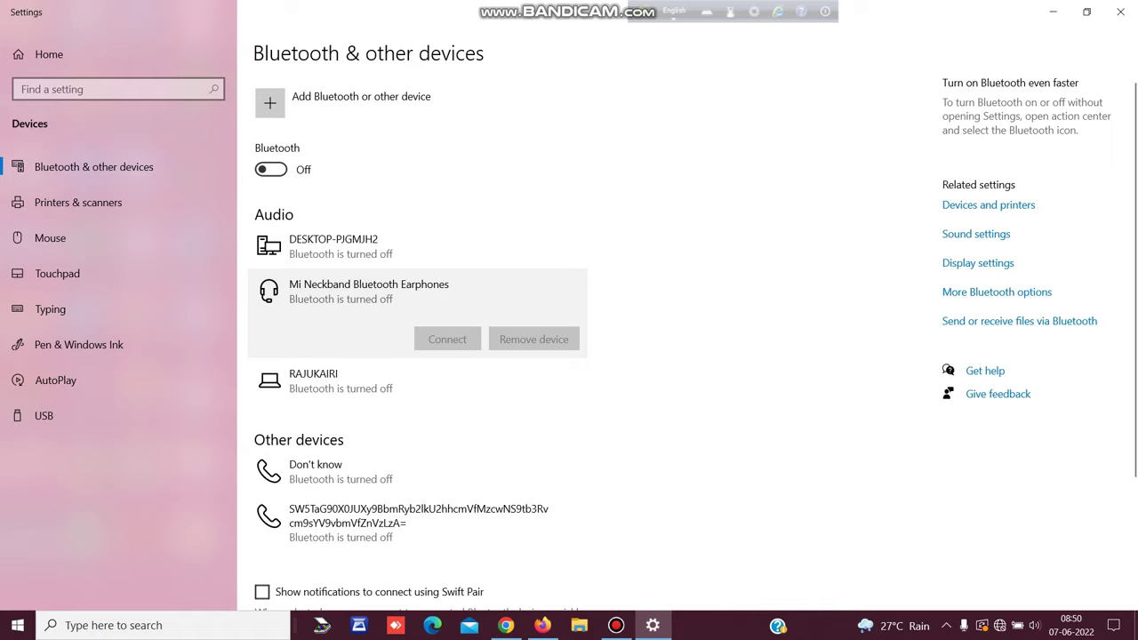
key("Tab")
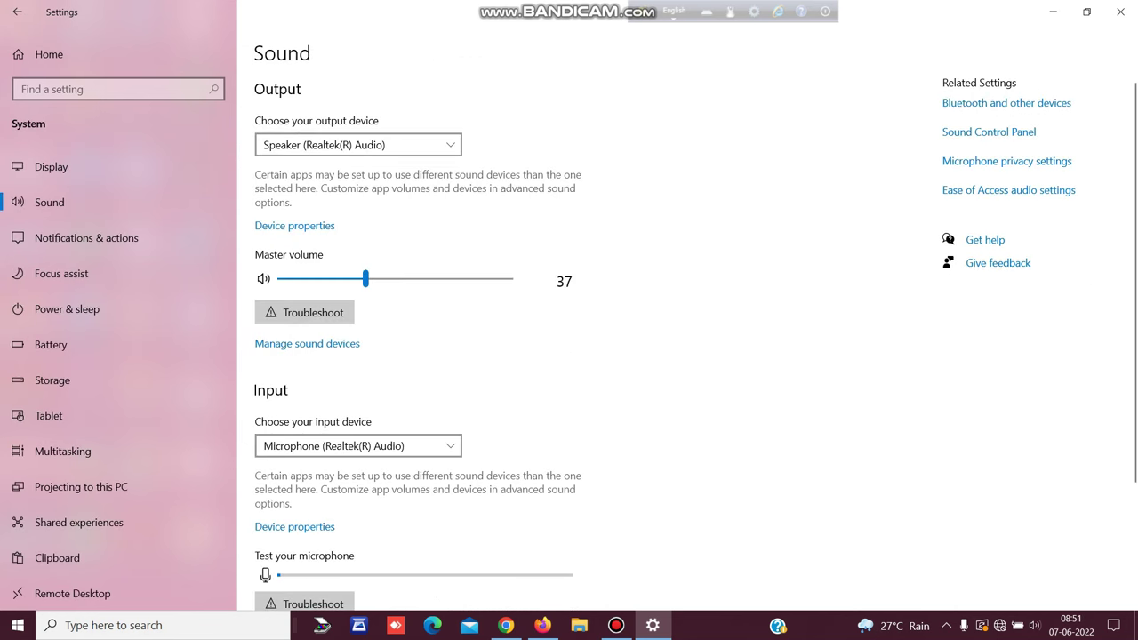
left_click(1053, 11)
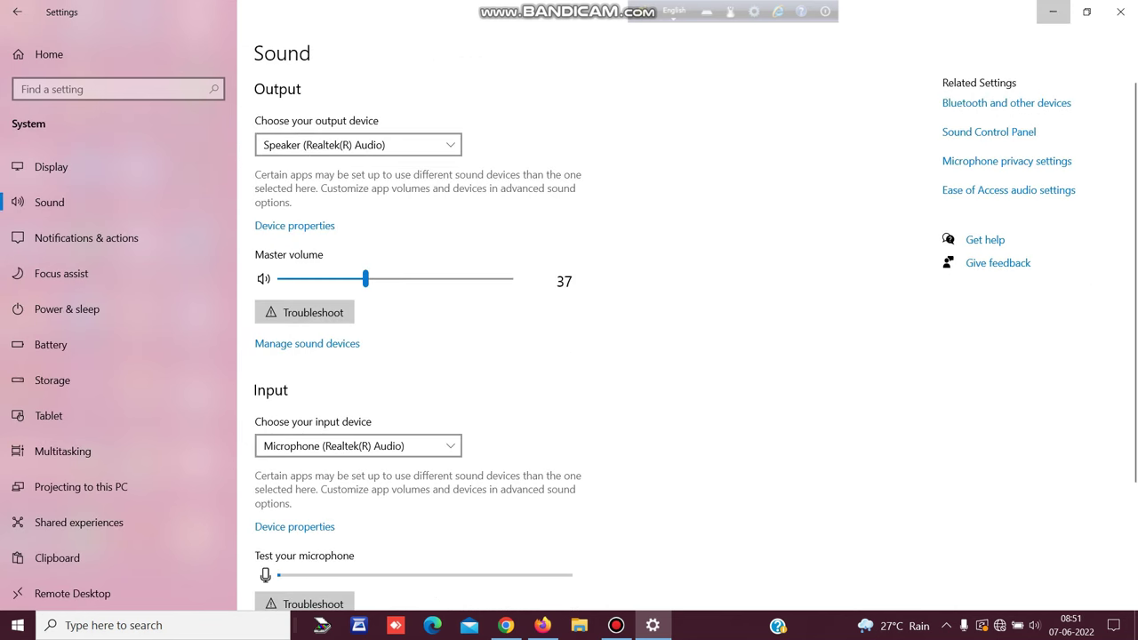
Step: Search for "dri" to open Device Manager and expand the Audio inputs and outputs category
key("super+s")
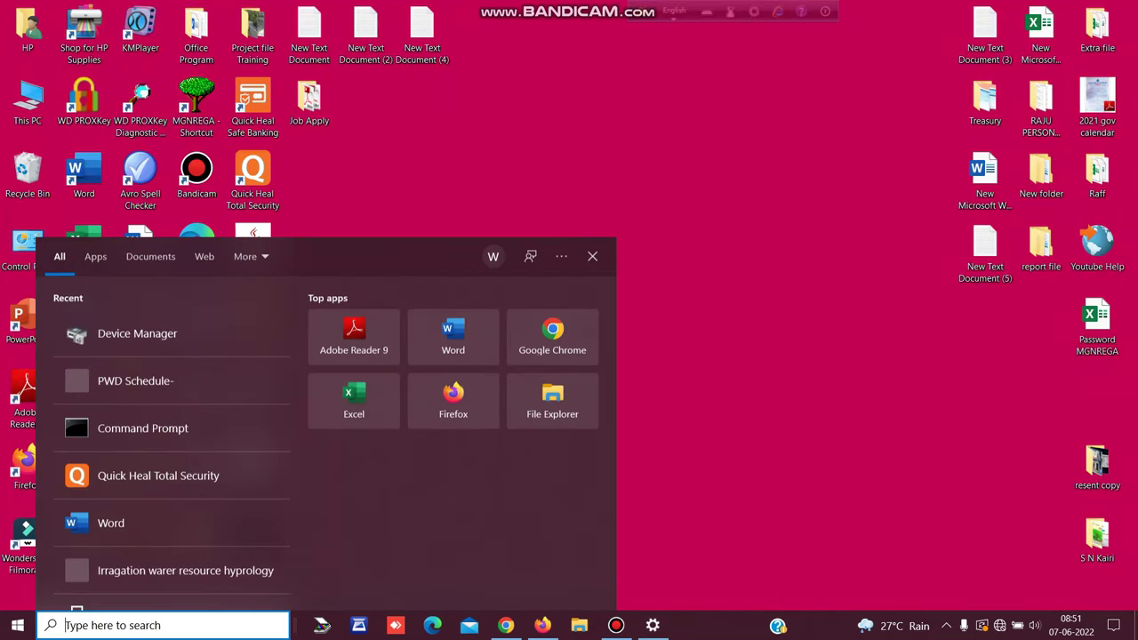
type("dri")
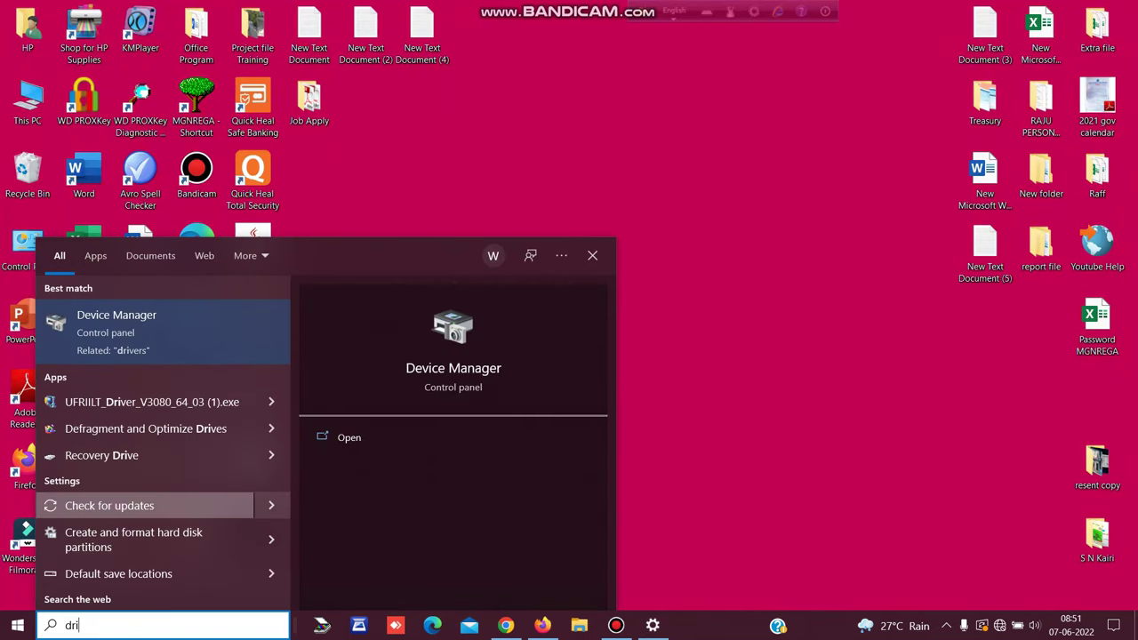
key("Return")
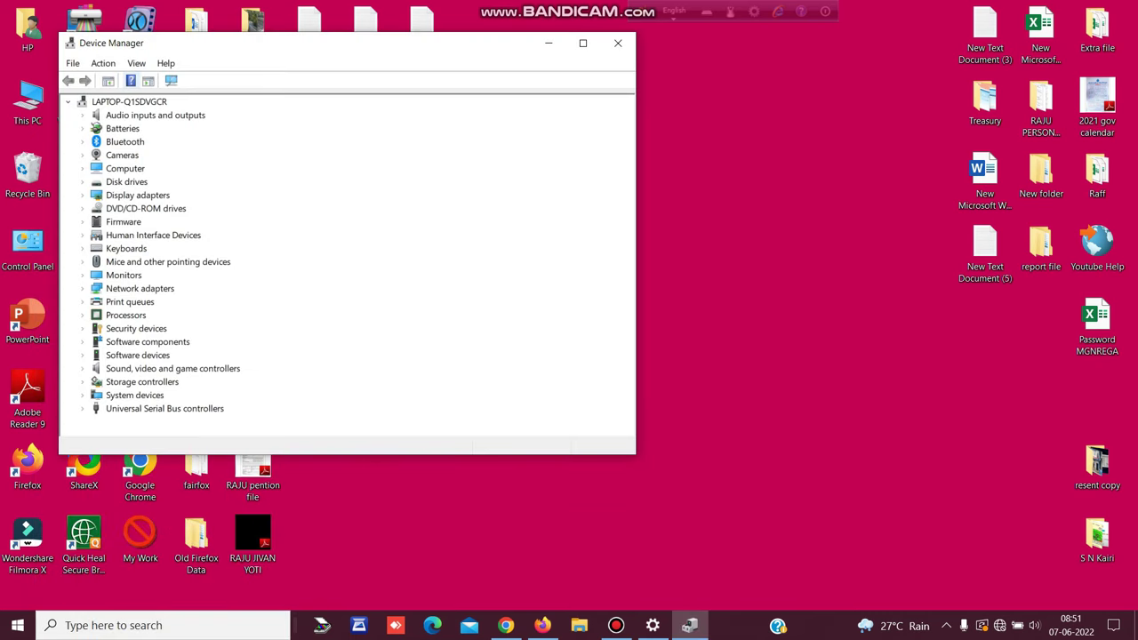
left_click_drag(328, 49, 410, 50)
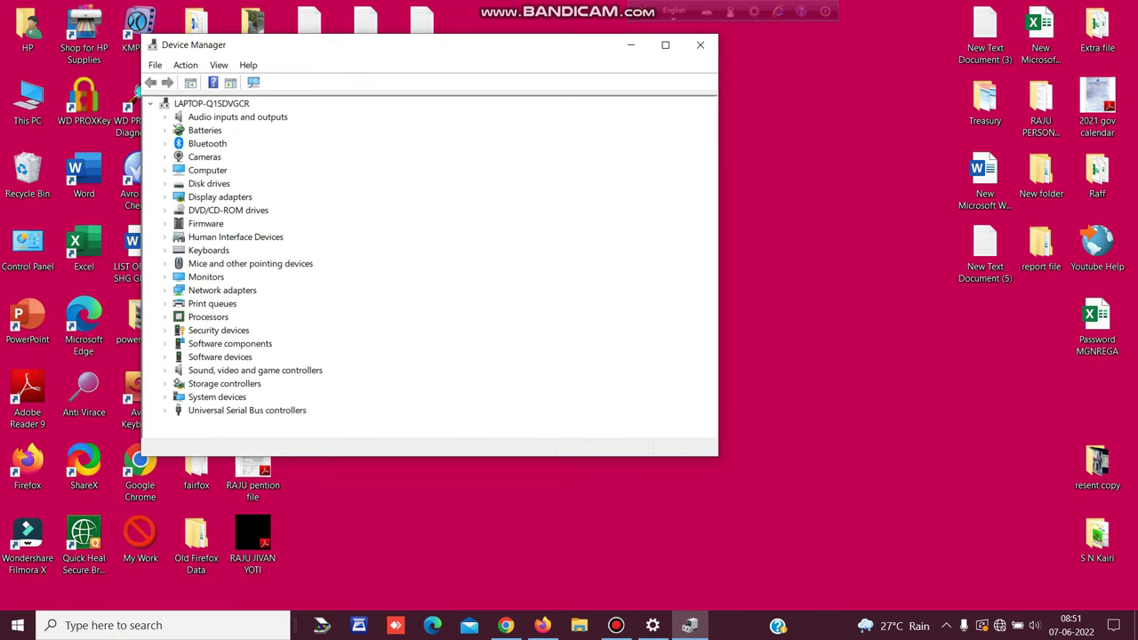
left_click(238, 117)
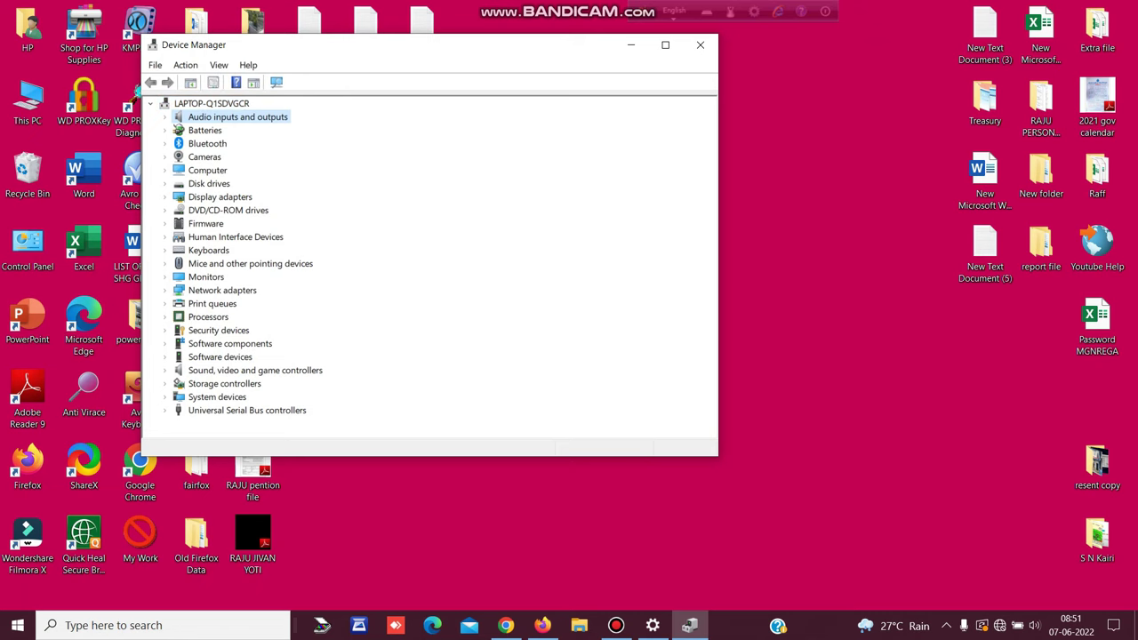
key("Right")
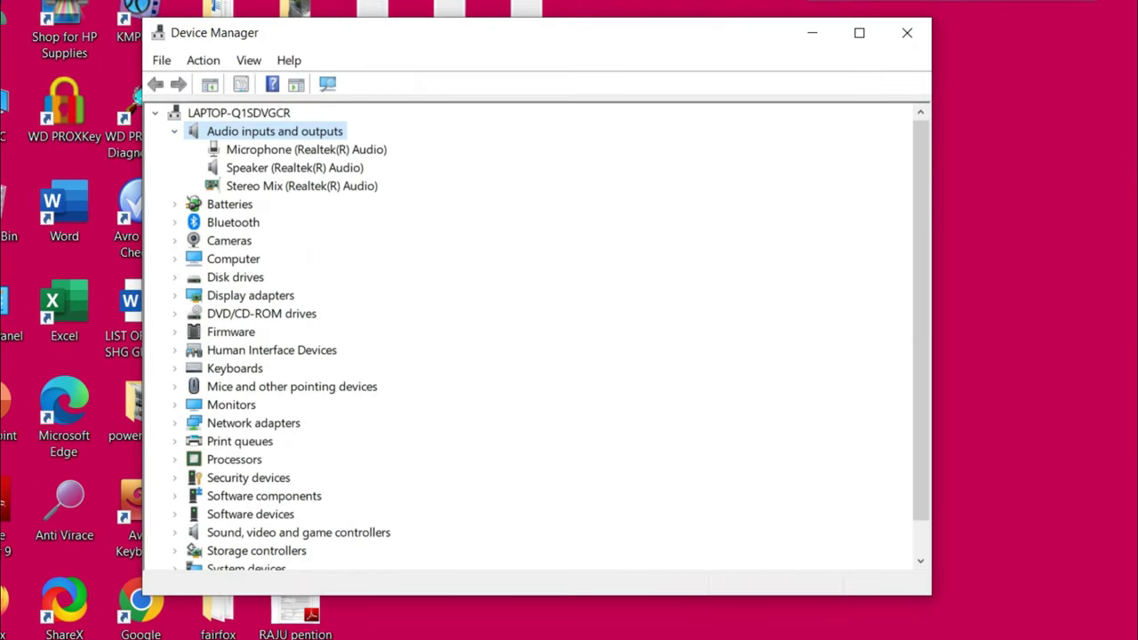
Step: Start a driver update for the Speaker (Realtek(R) Audio) device
right_click(294, 167)
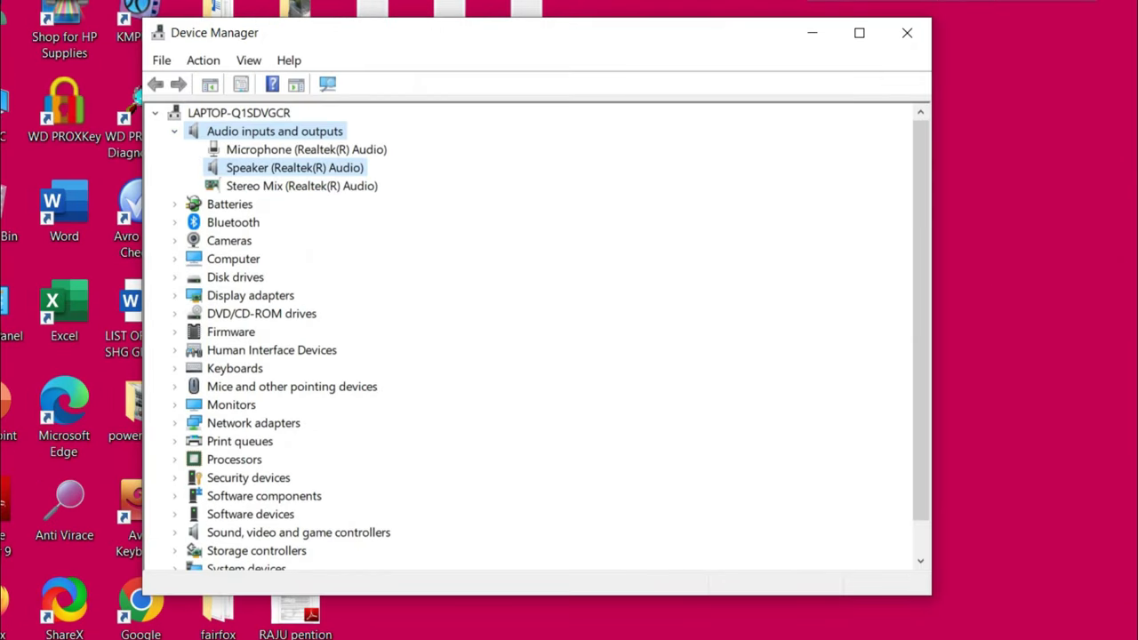
left_click(295, 167)
right_click(250, 172)
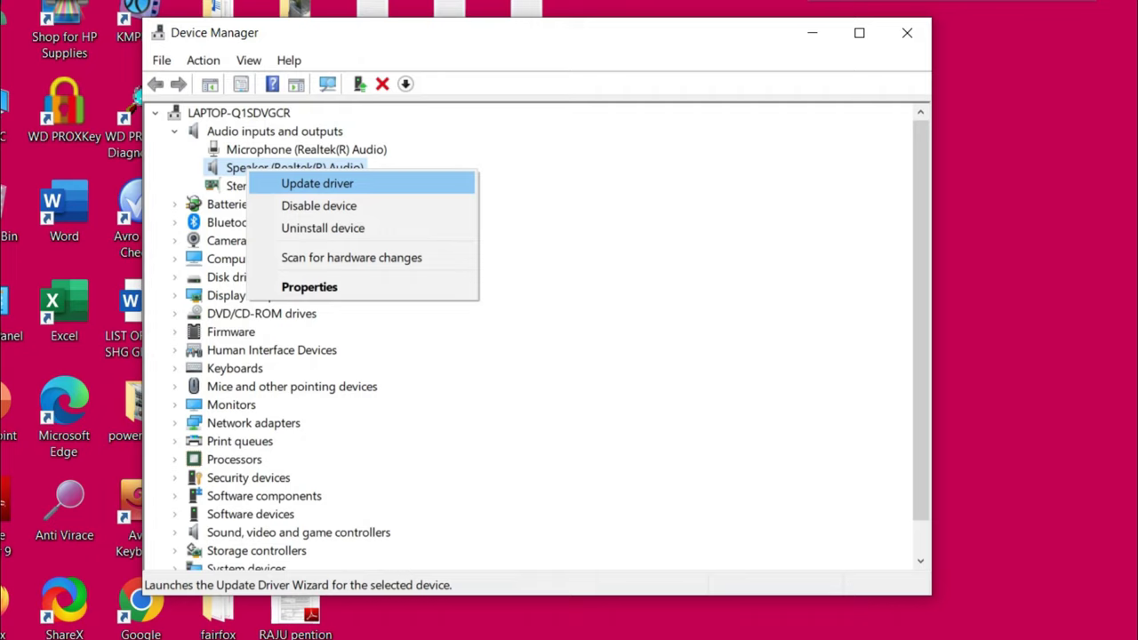
left_click(316, 183)
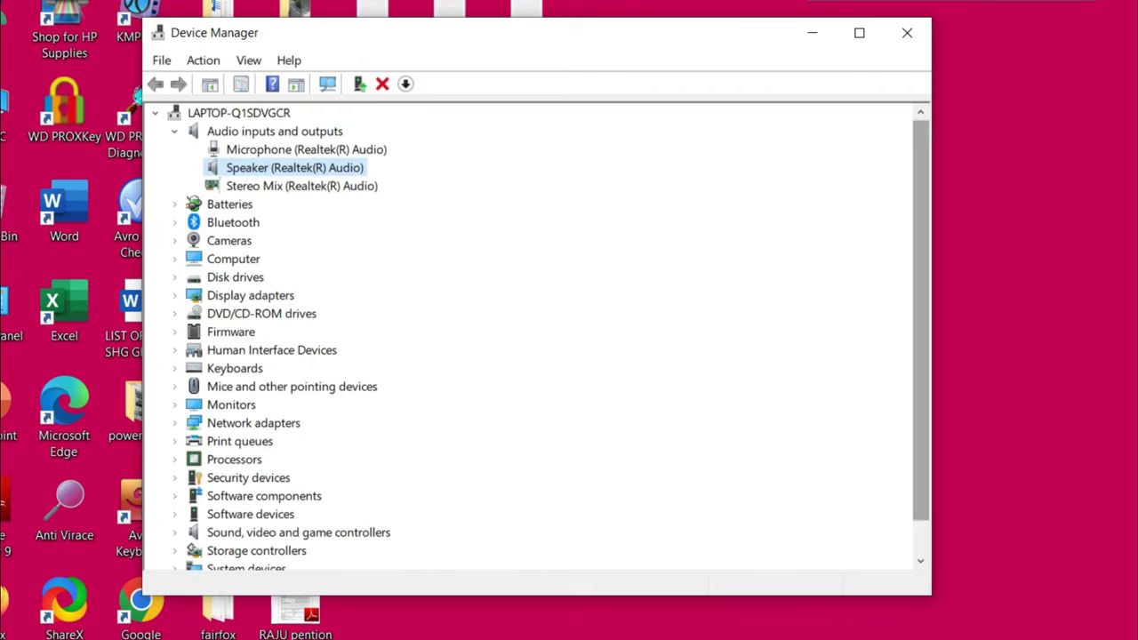
Step: Start a driver update for Realtek(R) Audio under Sound, video and game controllers, and close Device Manager
scroll(534, 338, "down", 1)
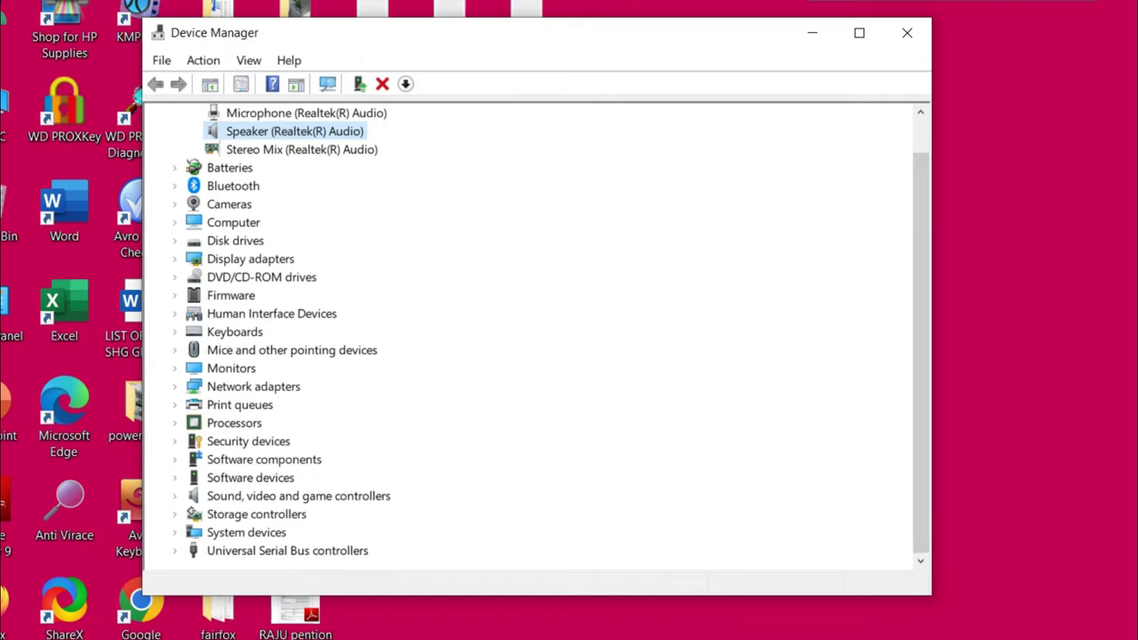
left_click(175, 496)
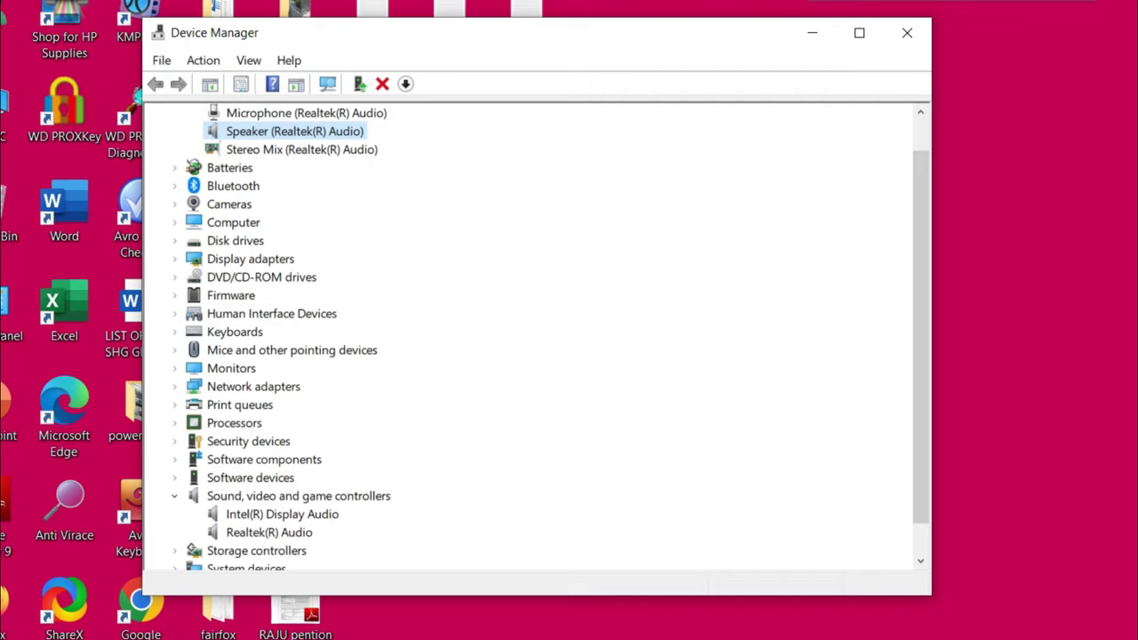
left_click(268, 532)
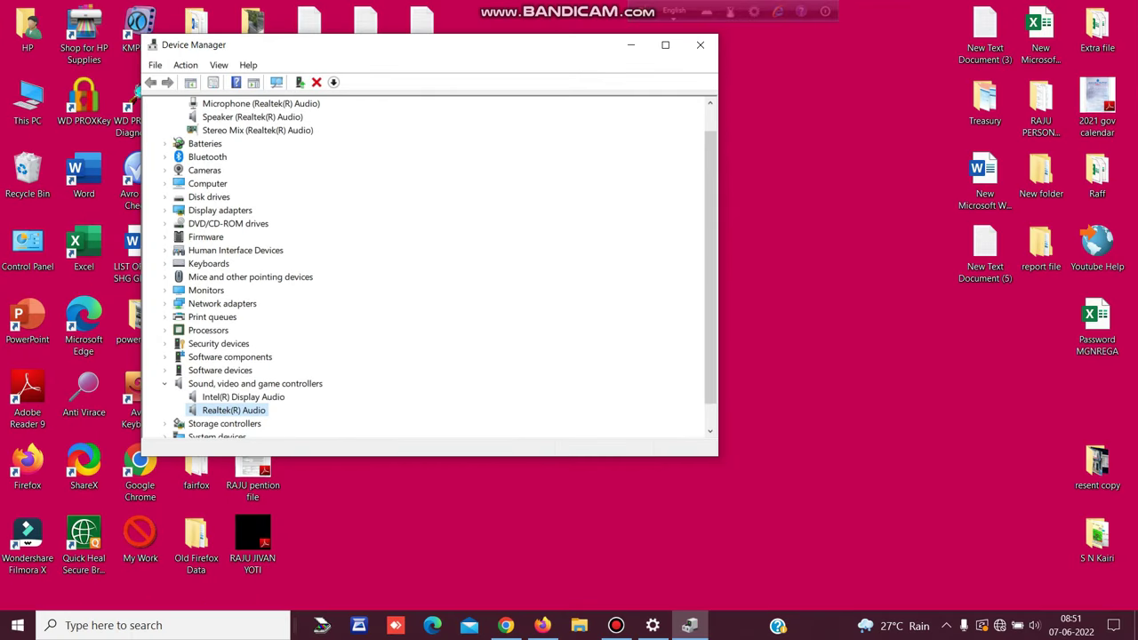
right_click(234, 410)
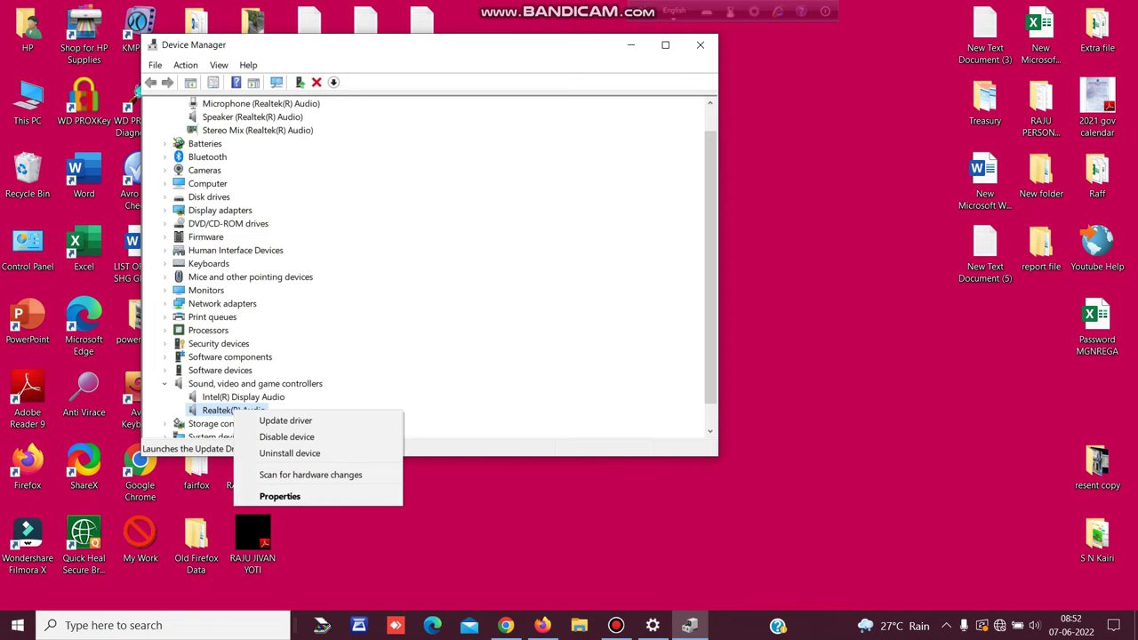
left_click(286, 421)
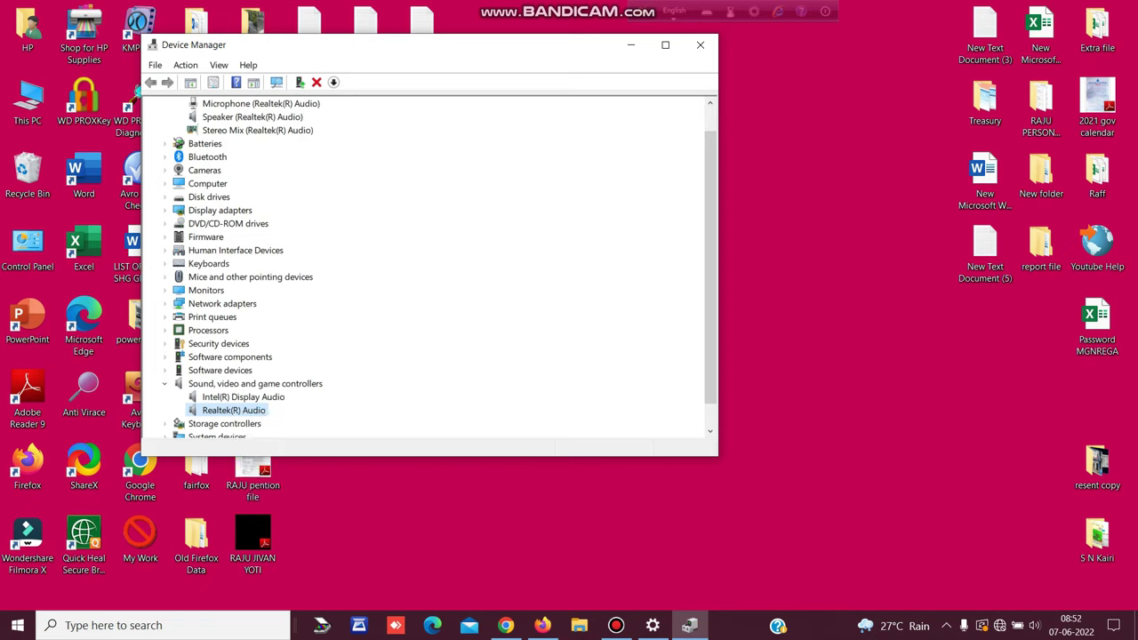
mouse_move(710, 266)
left_mouse_down()
mouse_move(710, 244)
mouse_move(710, 289)
left_mouse_up()
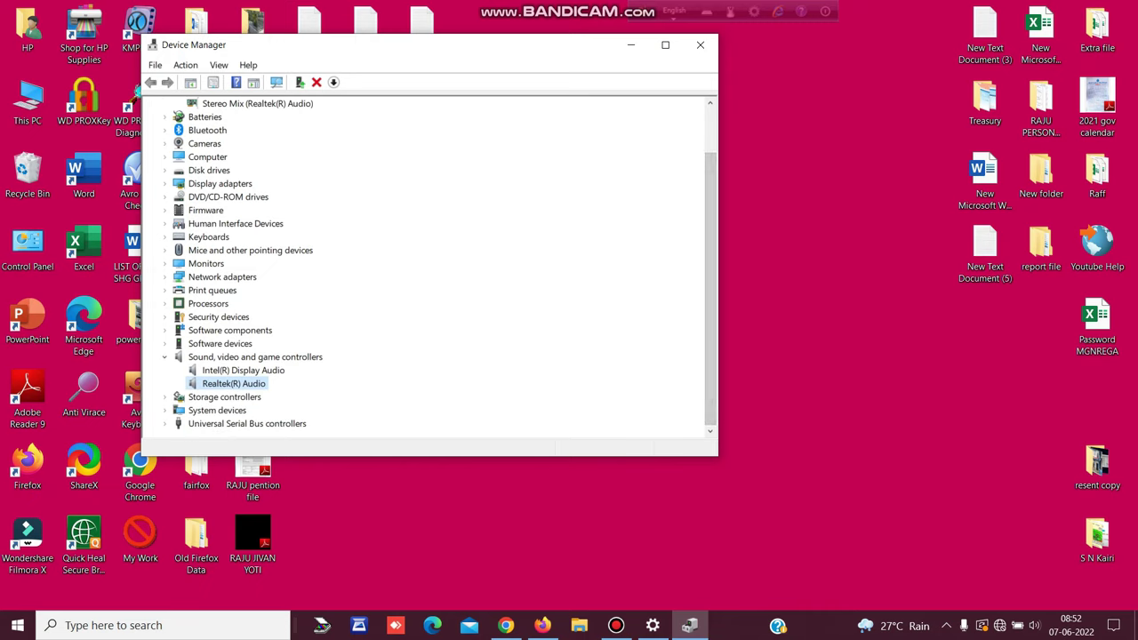
left_click(701, 44)
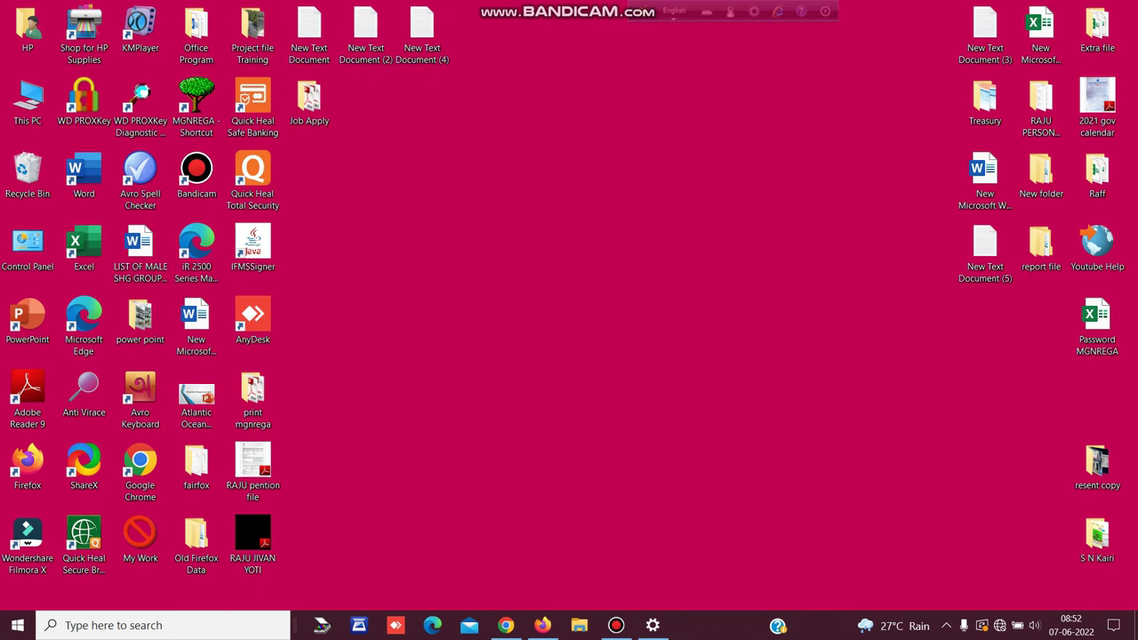
Step: Run the sound problem troubleshooter on the Speaker - Realtek(R) Audio device and choose to open Audio Enhancements
left_click(1034, 625)
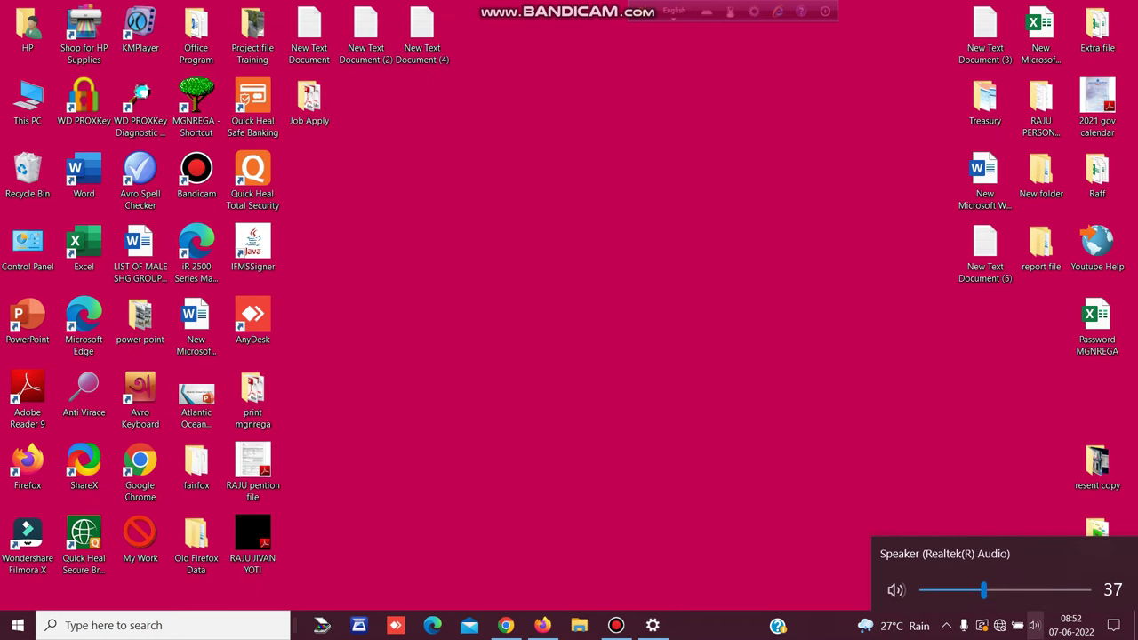
right_click(1034, 625)
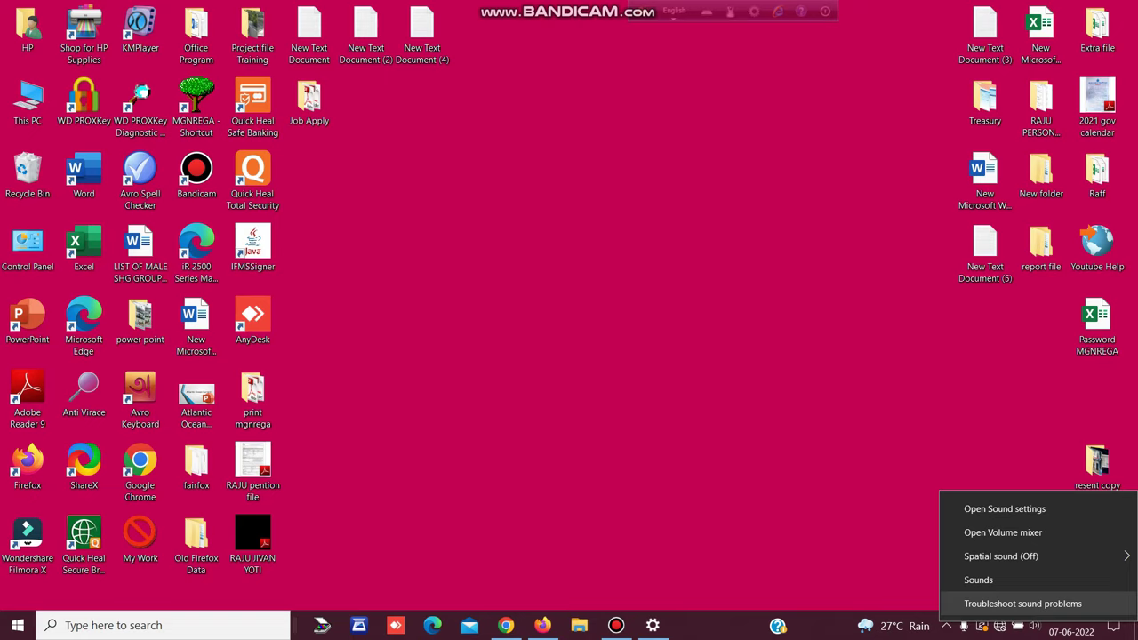
left_click(1023, 604)
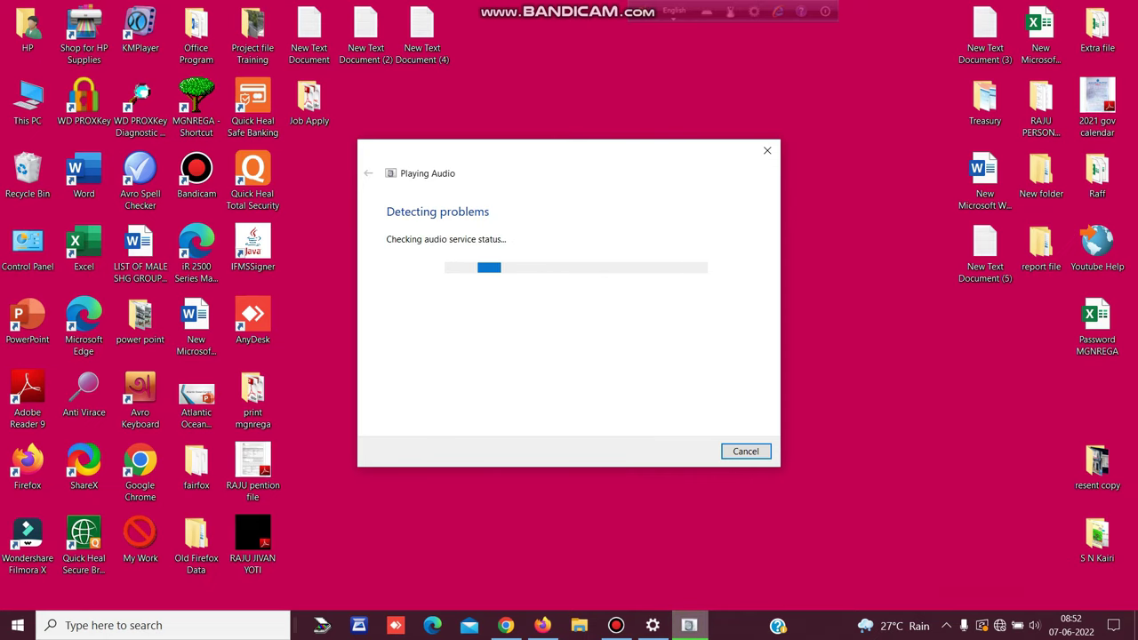
left_click_drag(502, 153, 275, 97)
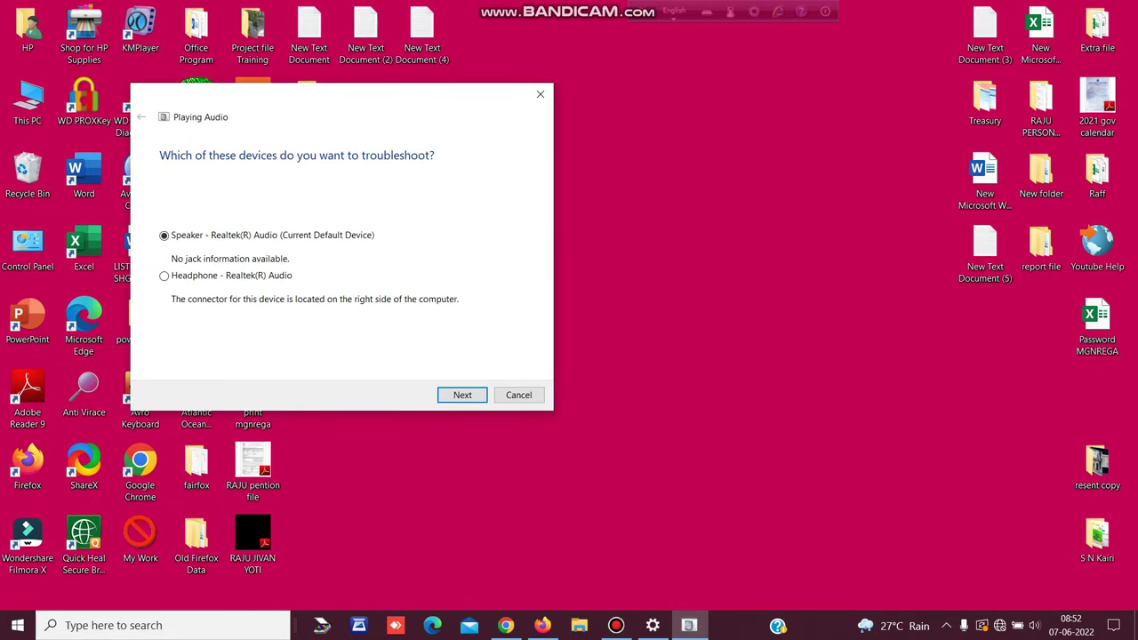
left_click_drag(278, 98, 504, 132)
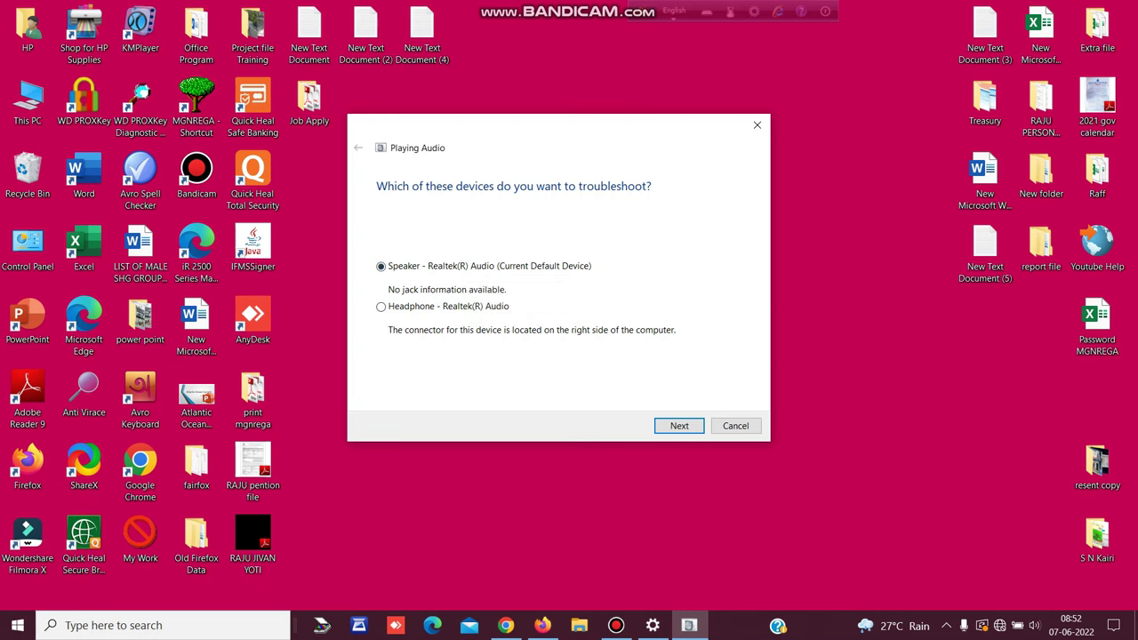
left_click(678, 426)
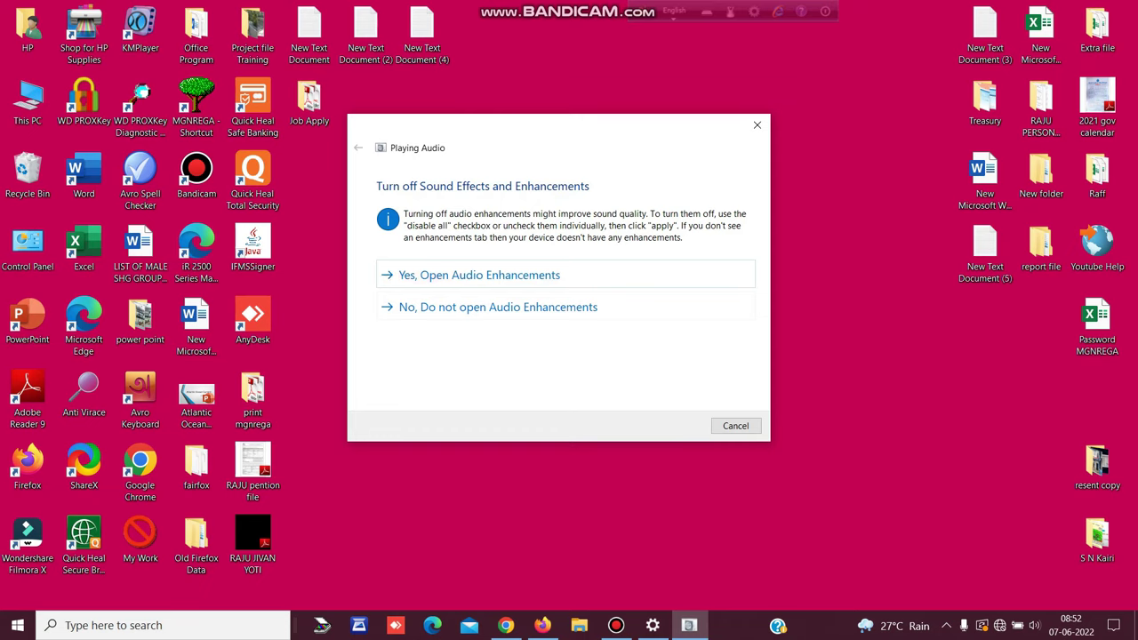
key("Return")
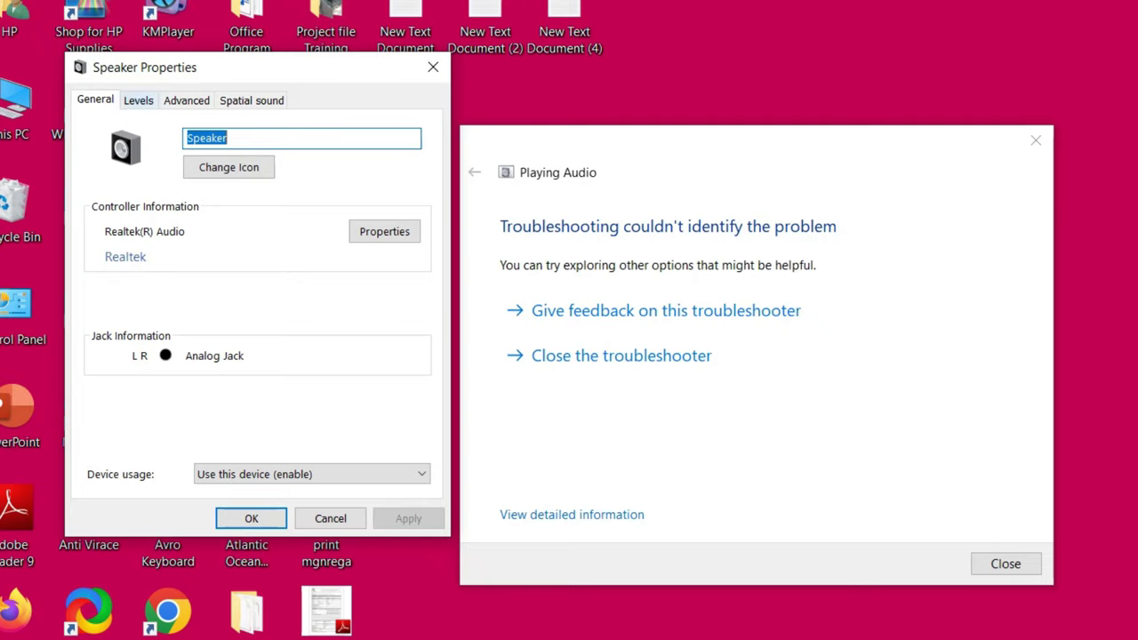
Step: Review the speaker's Levels, Advanced and Spatial sound properties, and close the properties and the troubleshooter
left_click(138, 101)
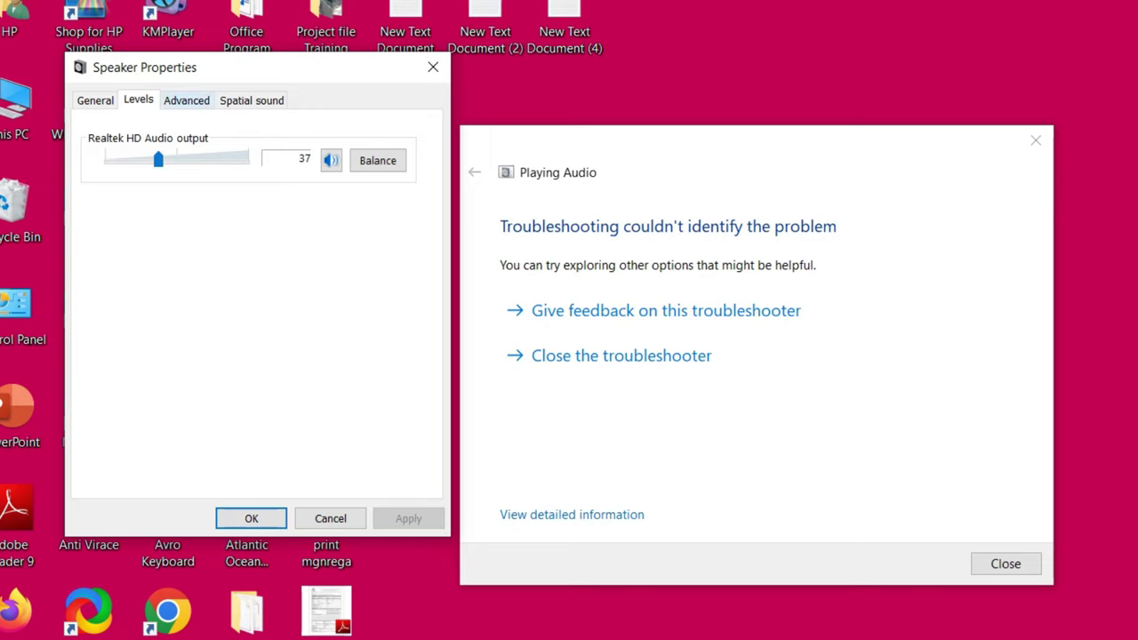
left_click(187, 100)
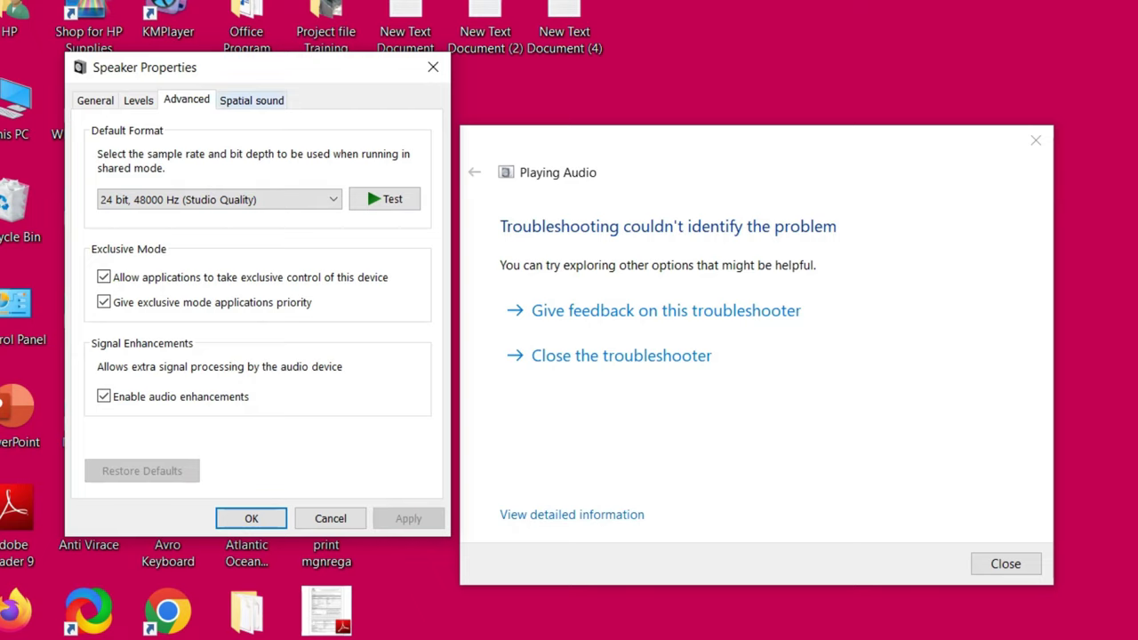
left_click(252, 100)
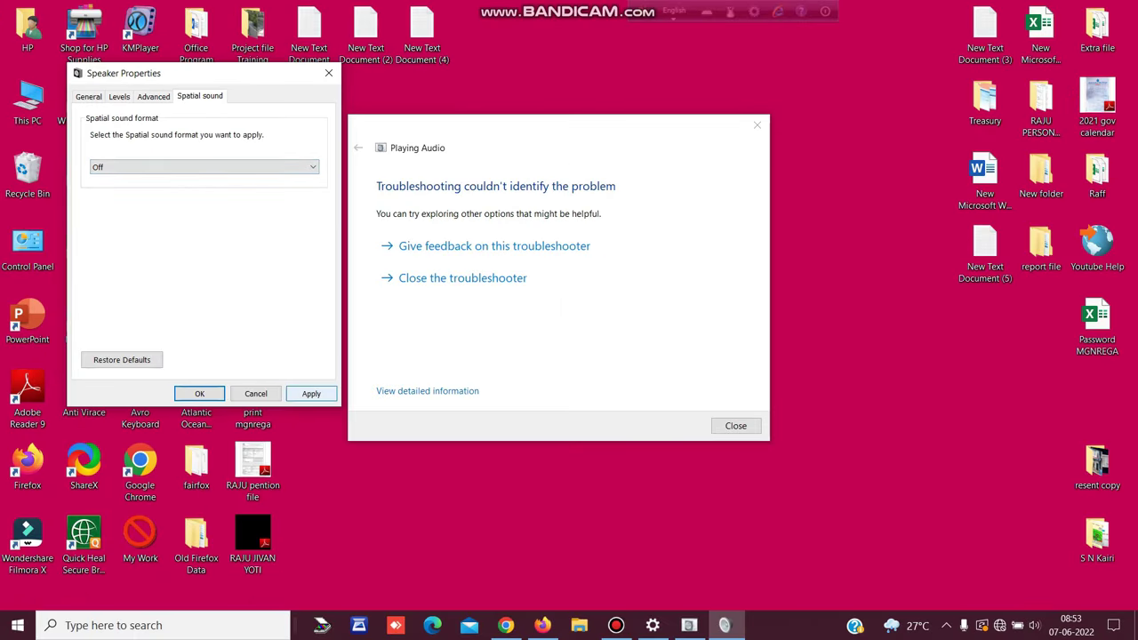
left_click(328, 73)
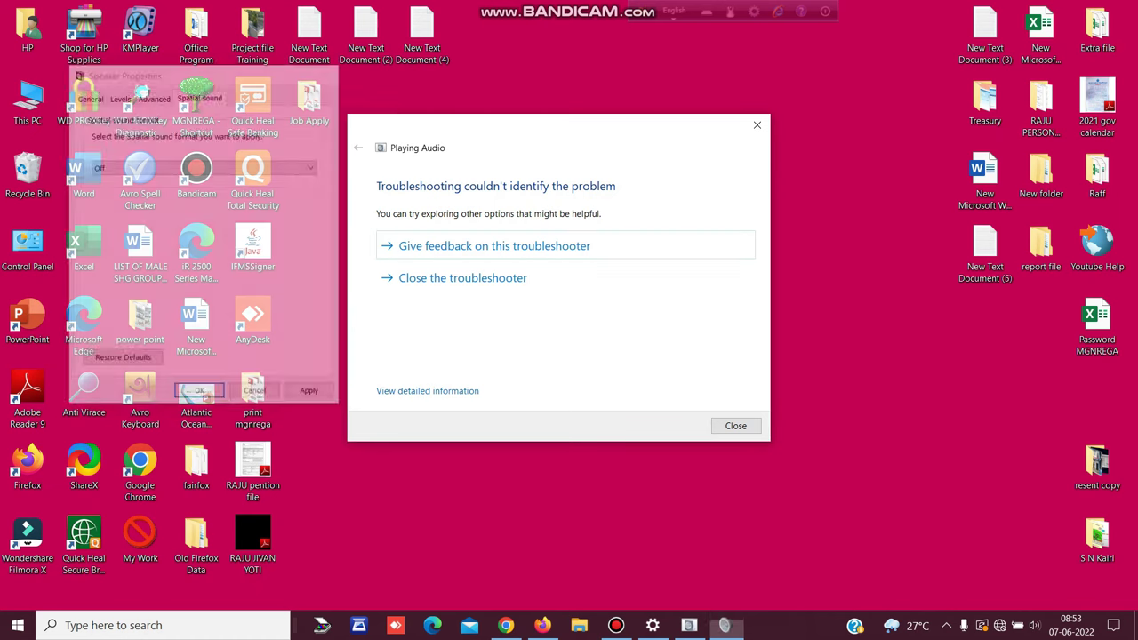
left_click(756, 125)
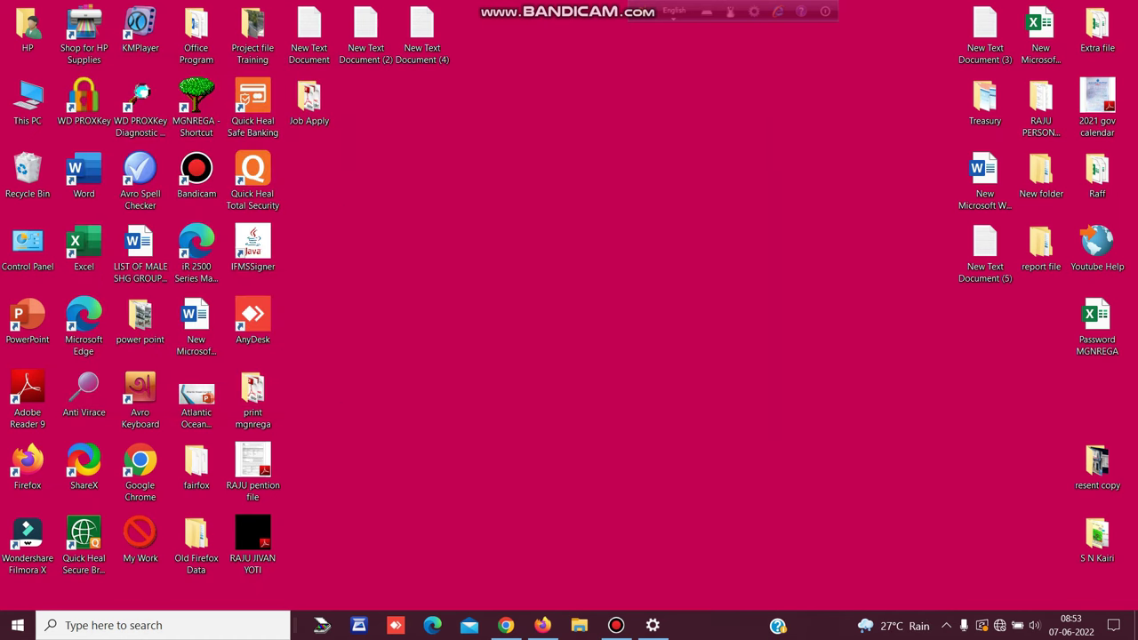
Step: Refresh the desktop twice
right_click(572, 123)
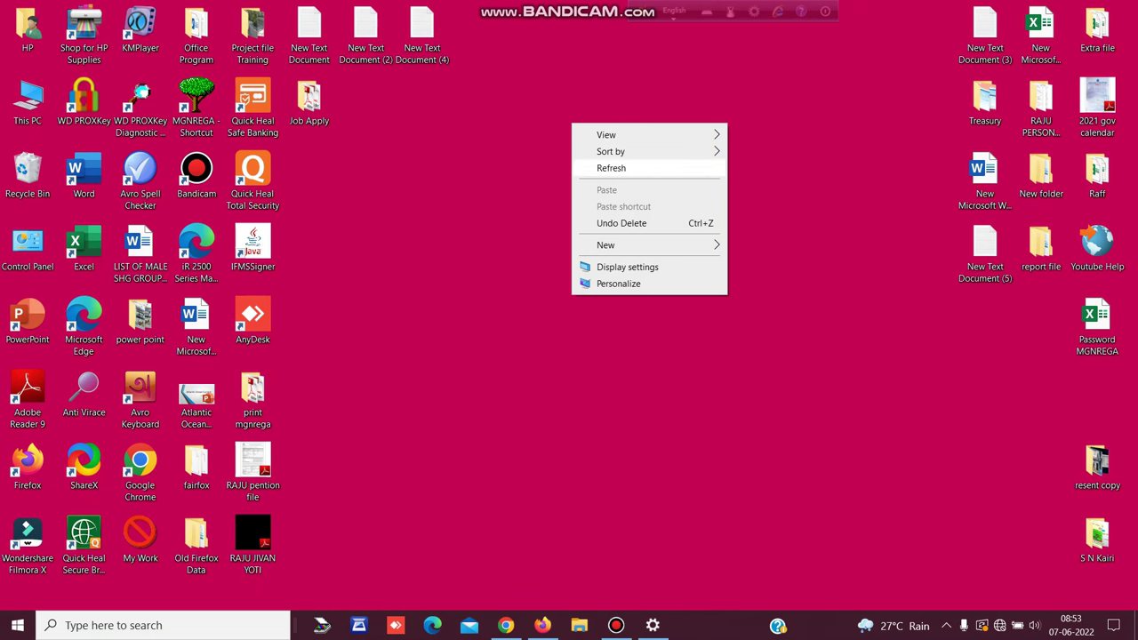
left_click(610, 168)
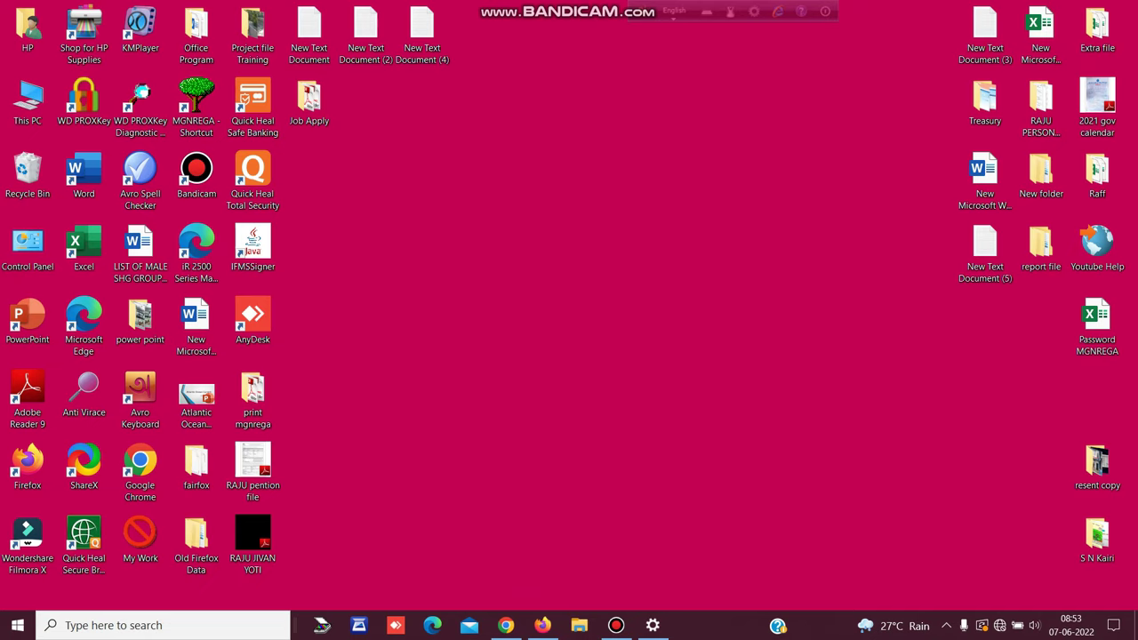
right_click(673, 206)
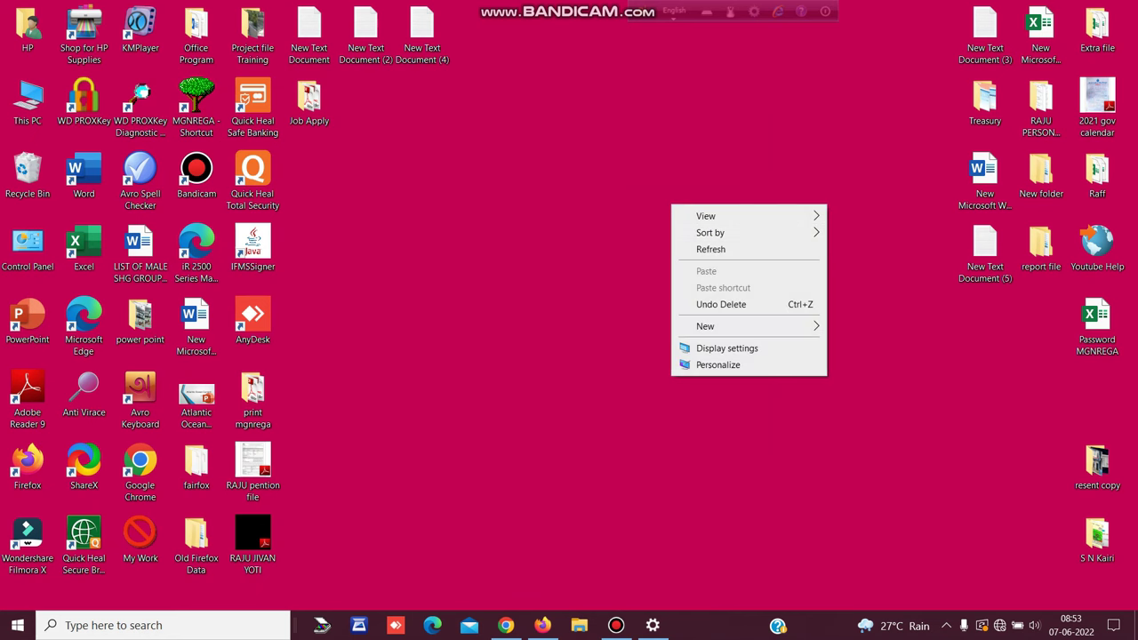
left_click(710, 249)
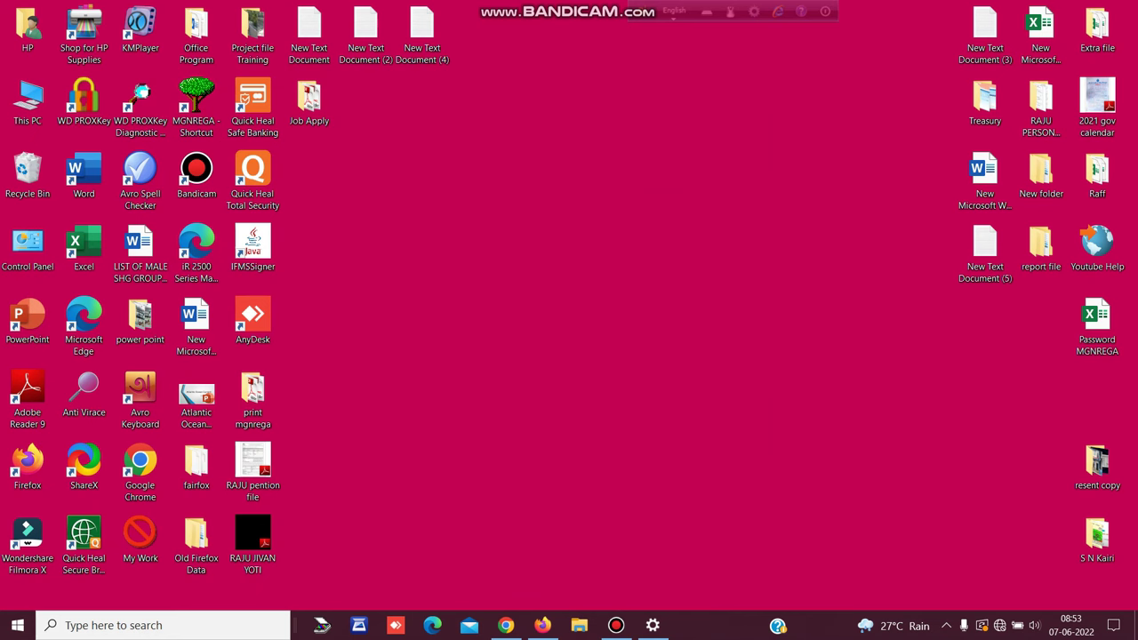